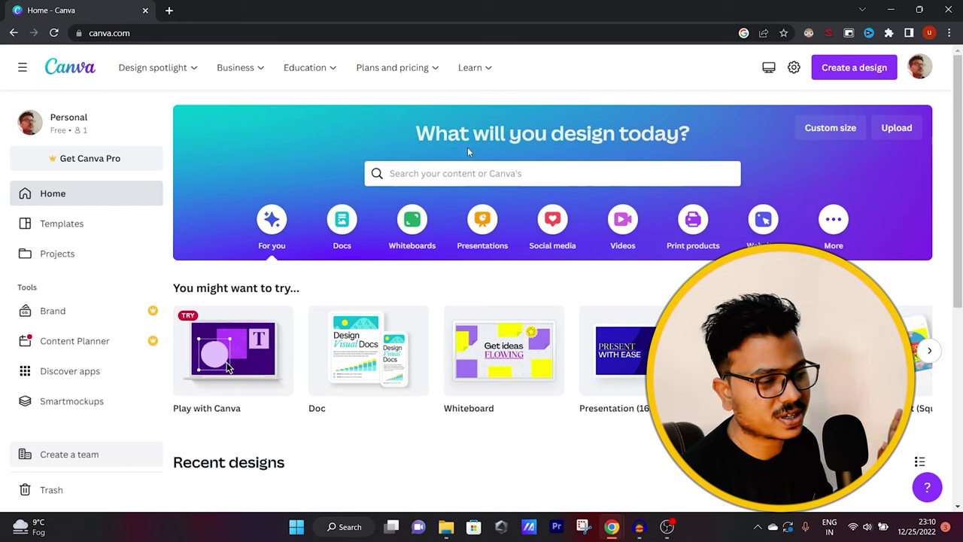
Search Canva for 'resum' and show the resumes template results.
left_click(490, 172)
type("resum")
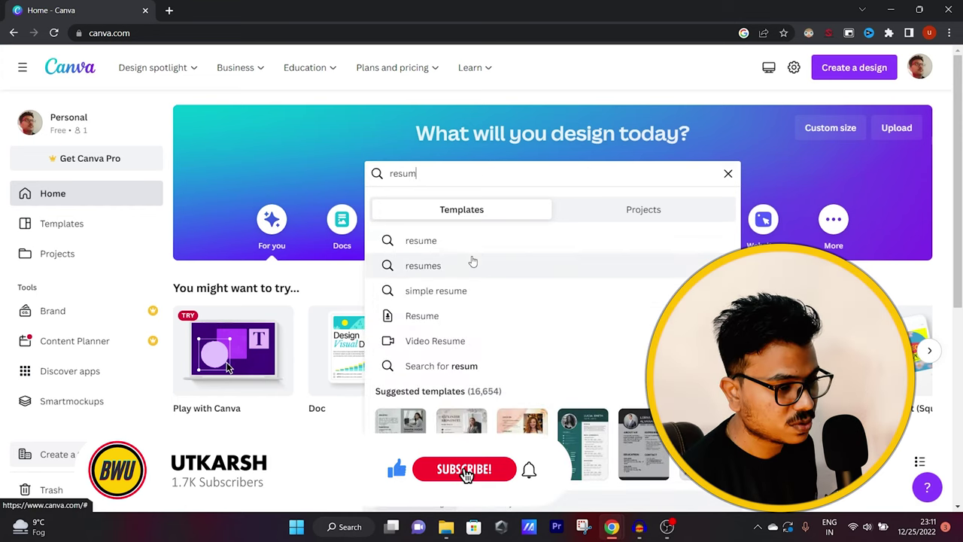
left_click(471, 264)
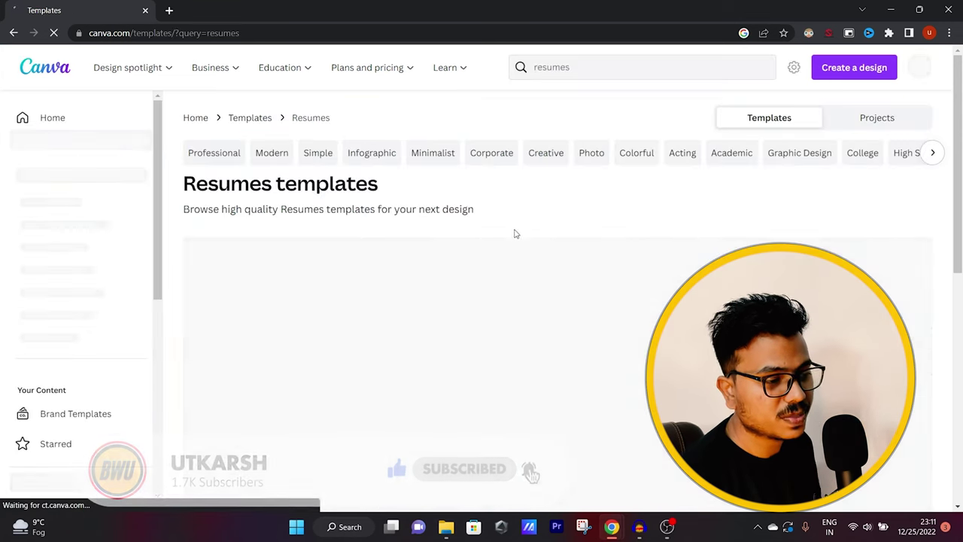
scroll(519, 214, "down", 3)
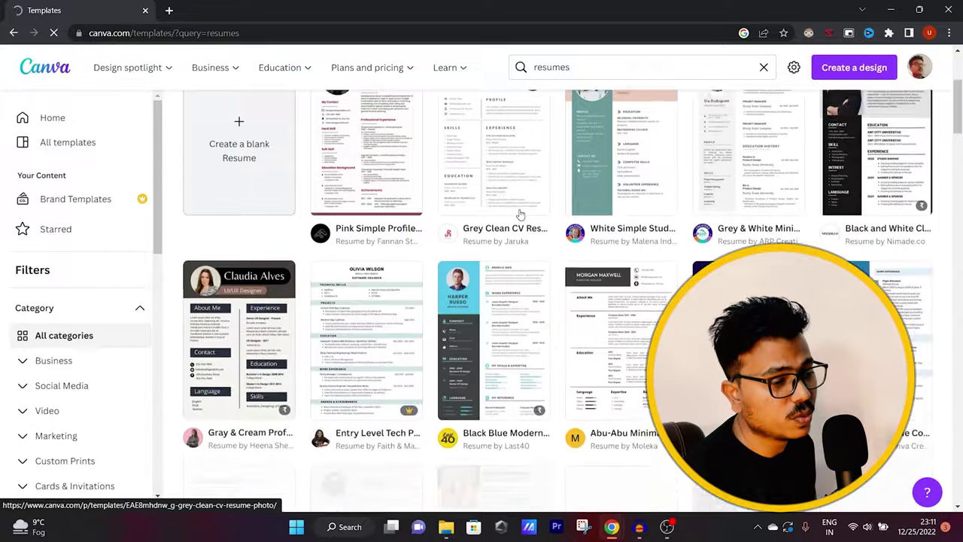
scroll(504, 216, "up", 1)
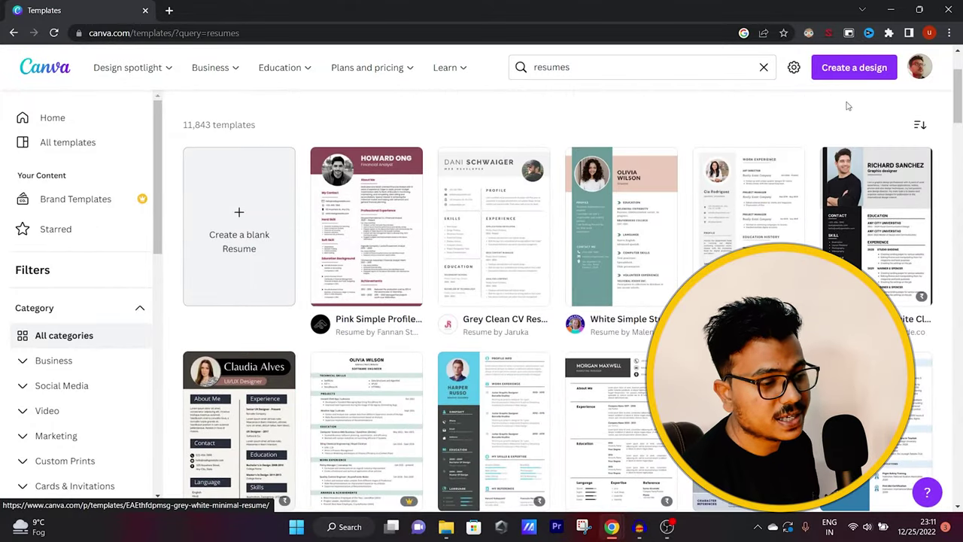
Put the browser in full screen and preview the White Simple Student Cv Resume template.
left_click(950, 33)
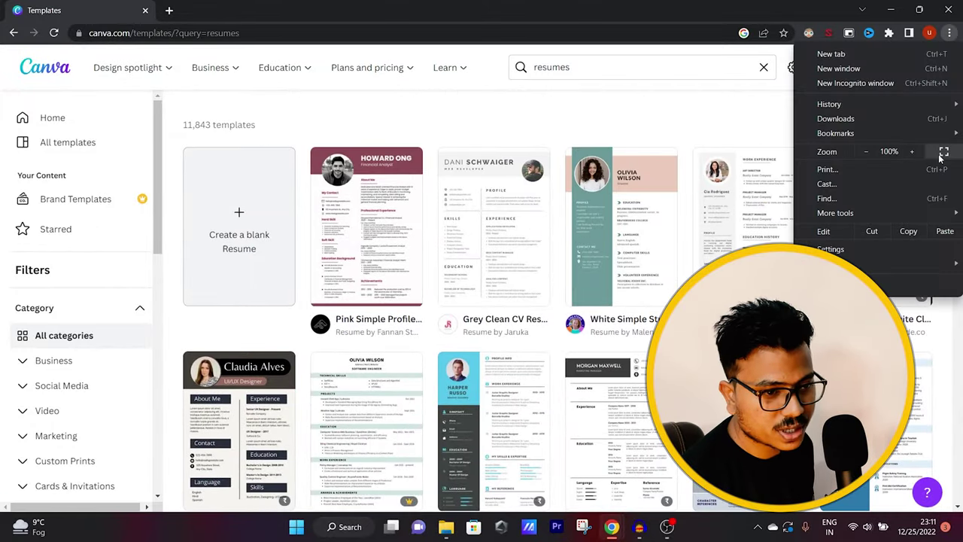
left_click(943, 152)
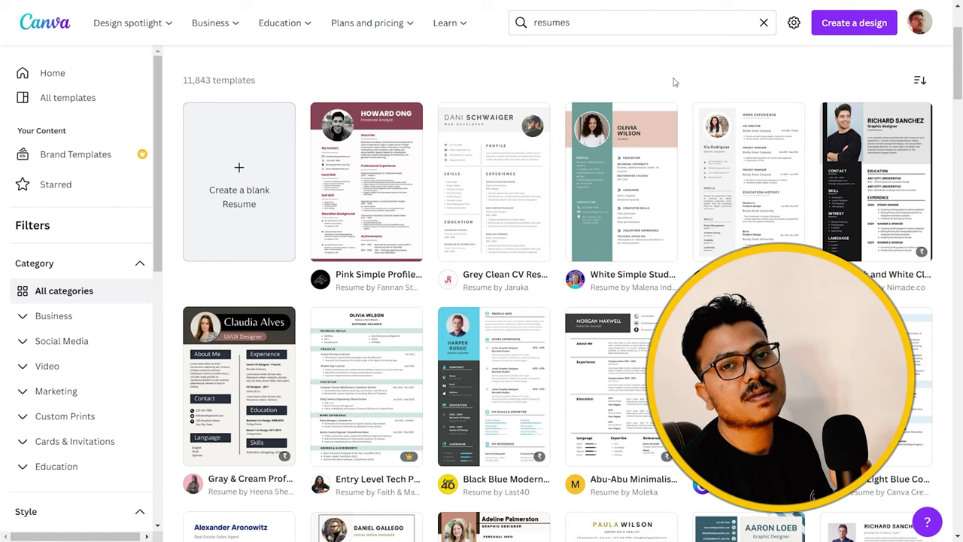
left_click(598, 197)
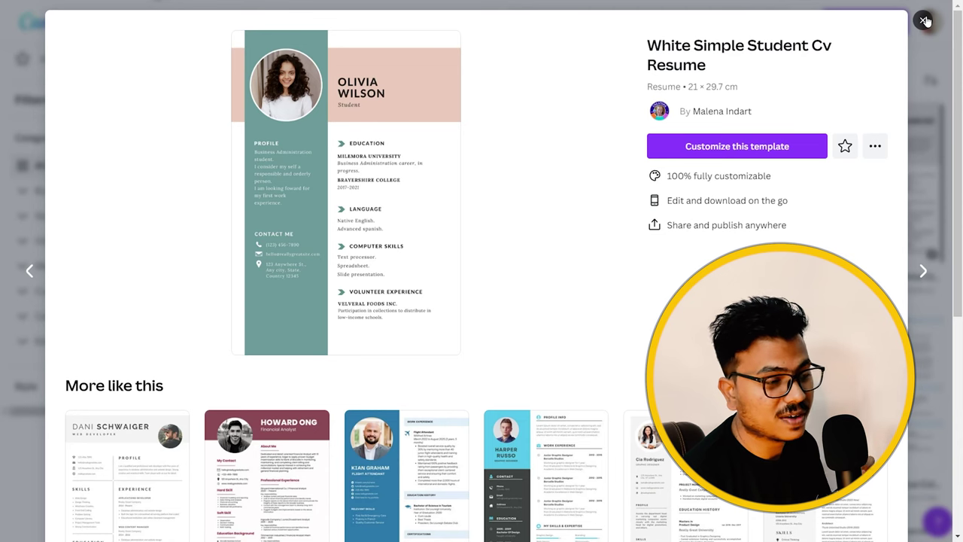
Reopen the White Simple Student Cv Resume preview and customize it as a new design.
left_click(925, 22)
left_click(601, 196)
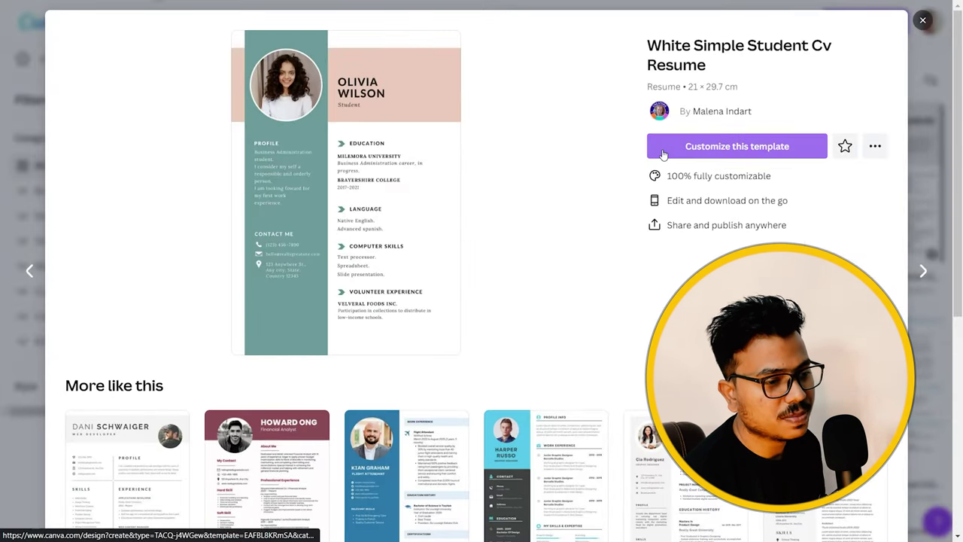
left_click(695, 156)
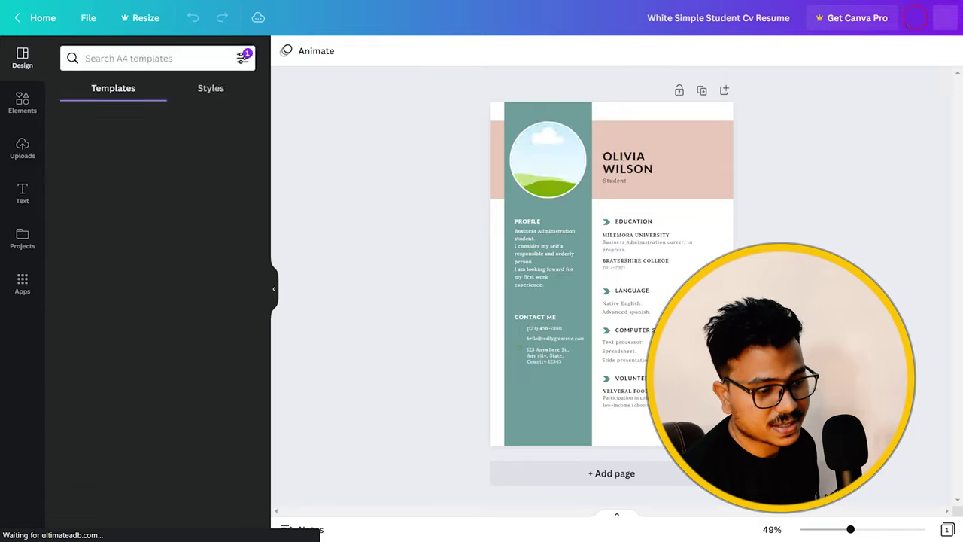
Zoom to about 131%, remove the profile photo, then restore it and hide the side panel.
left_click_drag(810, 532, 827, 529)
scroll(526, 376, "up", 5)
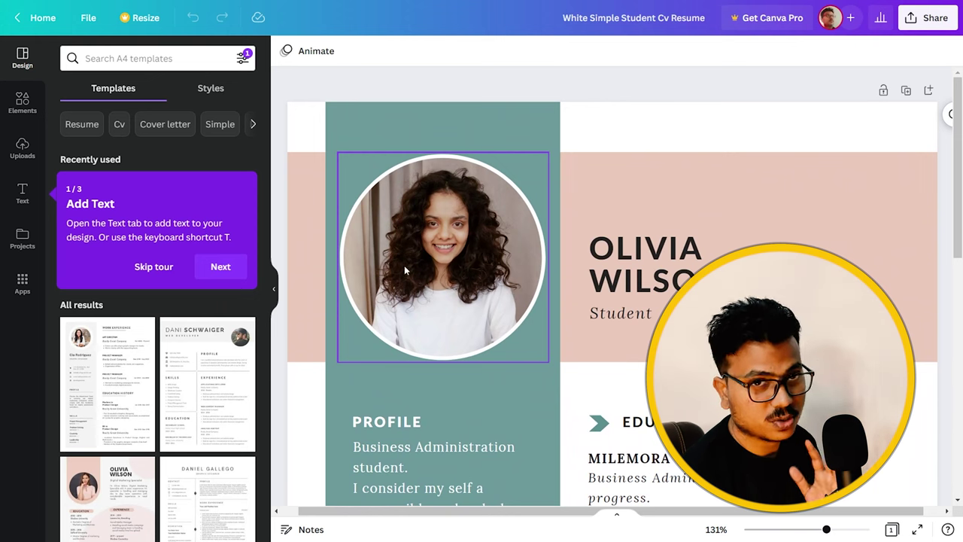
left_click(444, 244)
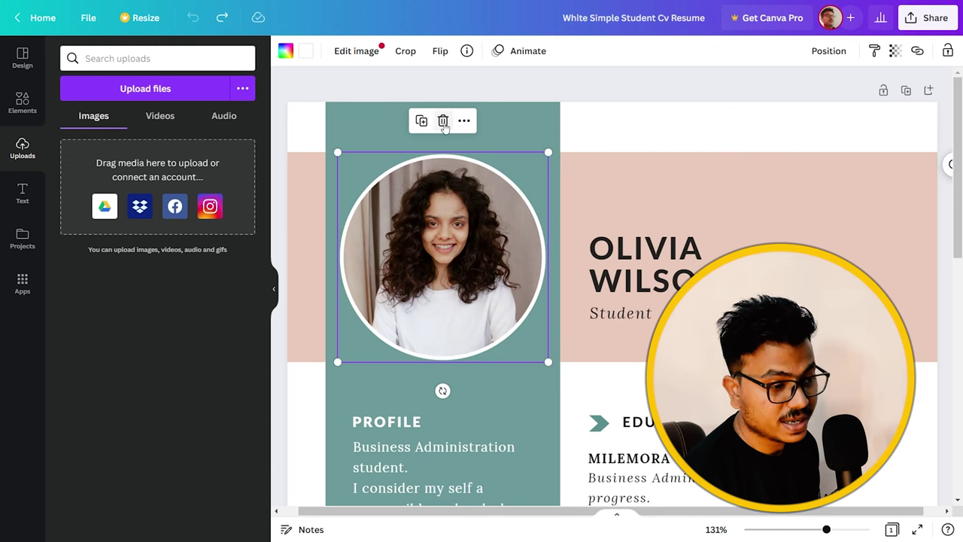
left_click(443, 122)
left_click(447, 152)
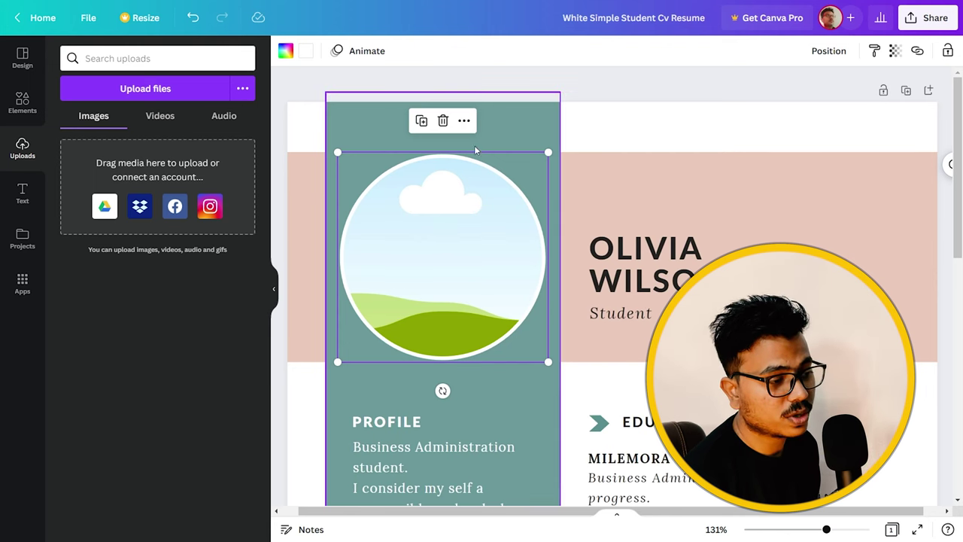
key("ctrl+v")
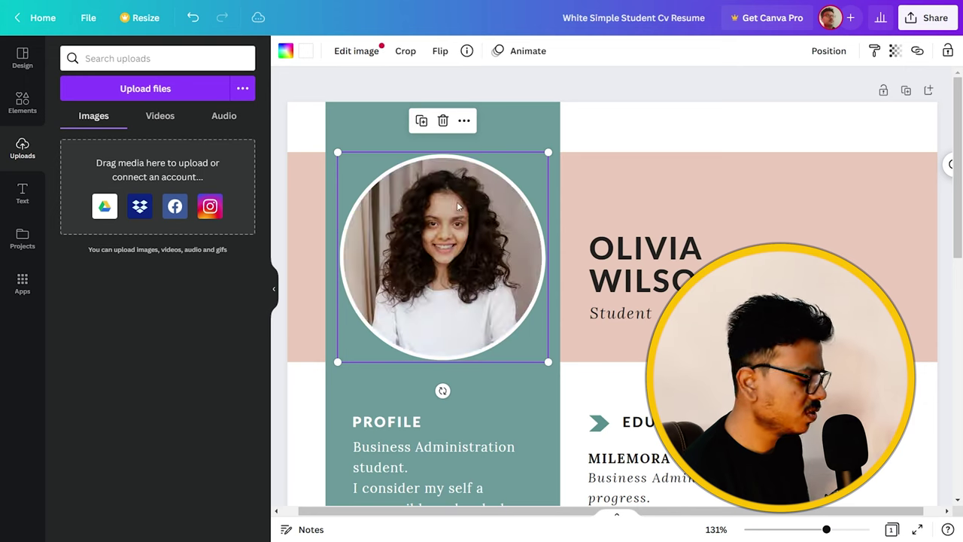
left_click(273, 288)
Scroll the resume, checking the OLIVIA WILSON name and Student caption text.
scroll(656, 202, "down", 2)
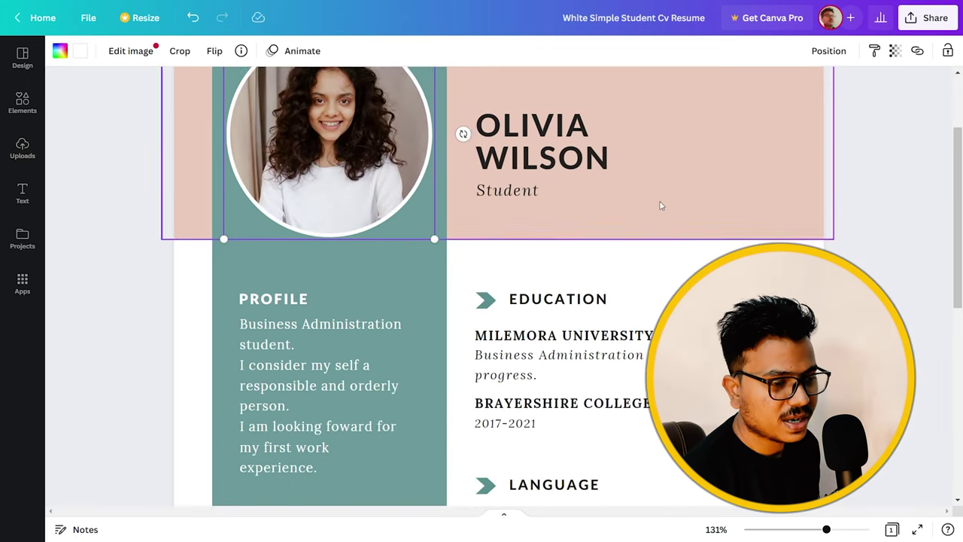
scroll(570, 219, "up", 1)
scroll(550, 229, "down", 1)
left_click(572, 151)
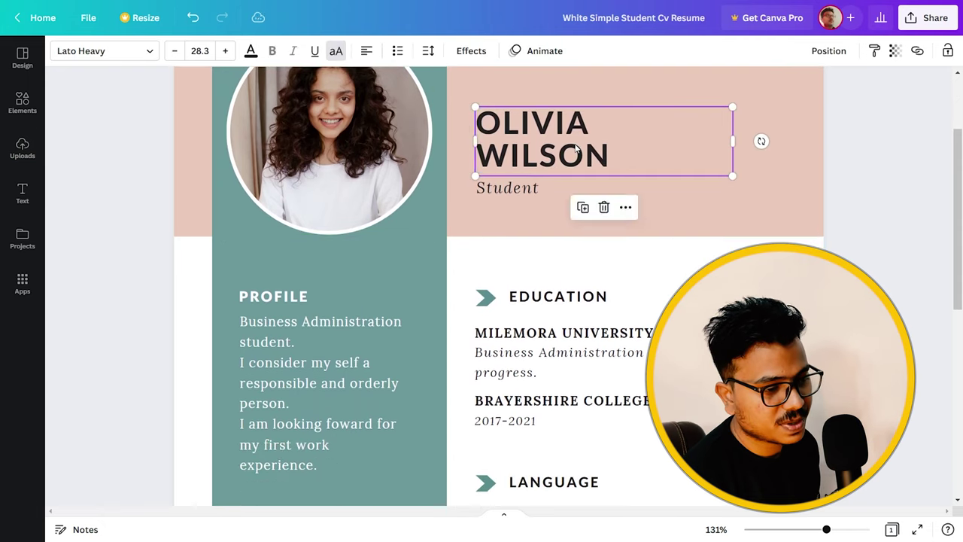
scroll(595, 233, "down", 1)
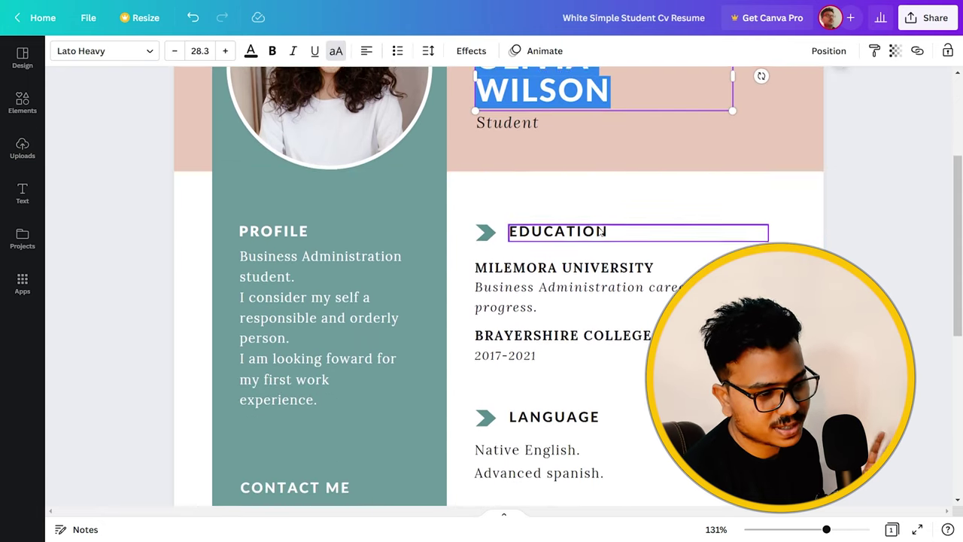
scroll(557, 241, "down", 2)
scroll(452, 225, "up", 3)
double_click(529, 252)
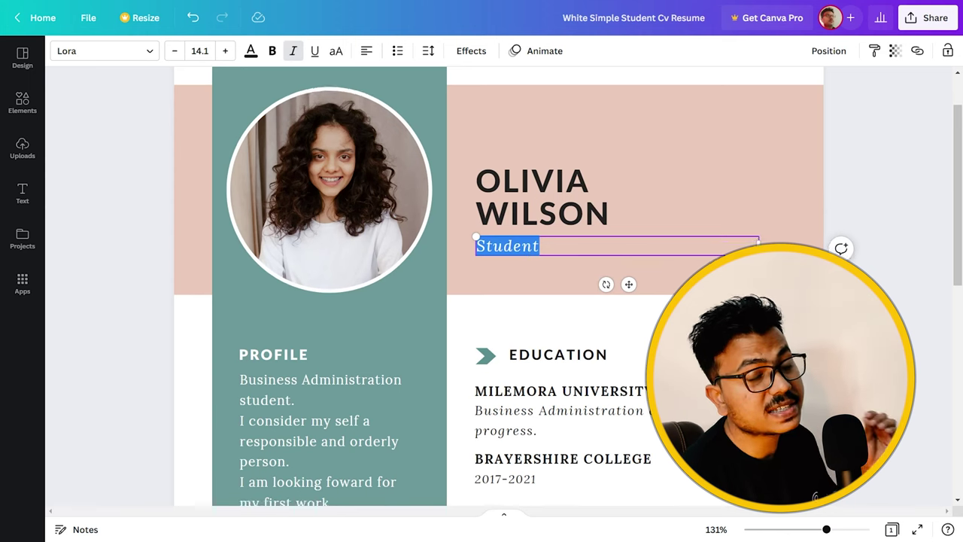
scroll(296, 223, "down", 2)
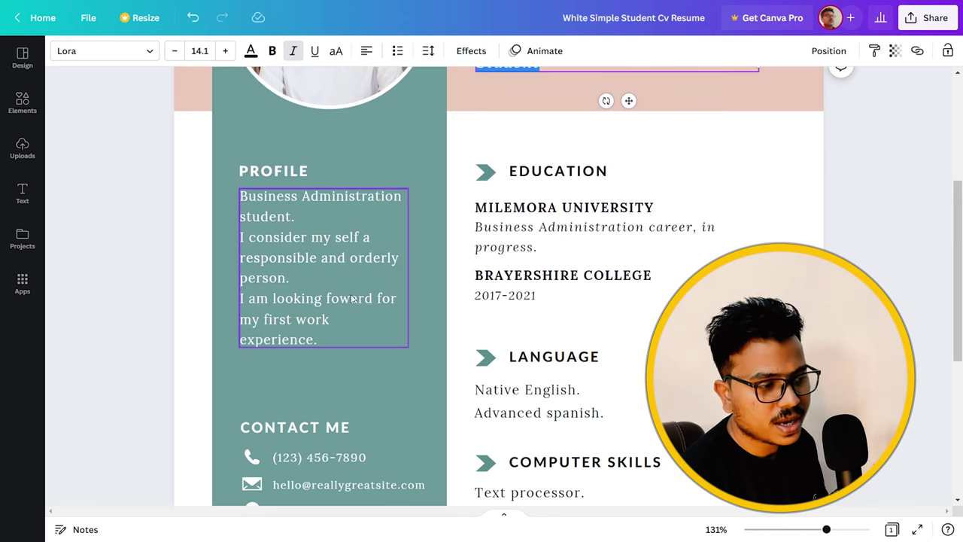
scroll(526, 218, "down", 1)
scroll(531, 224, "down", 1)
scroll(583, 234, "down", 1)
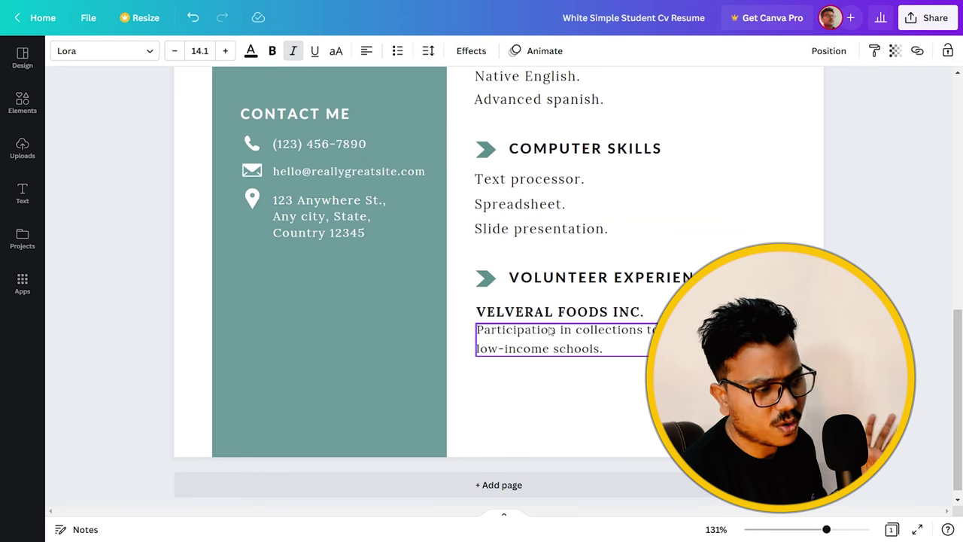
key("ctrl+z")
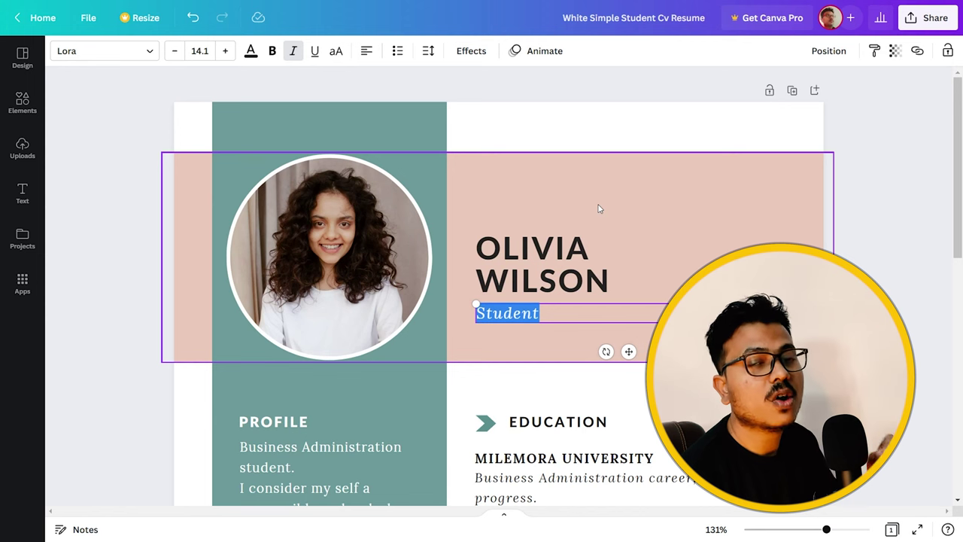
Check the Text processor and Slide presentation lines, then add a blank second page.
scroll(599, 208, "down", 2)
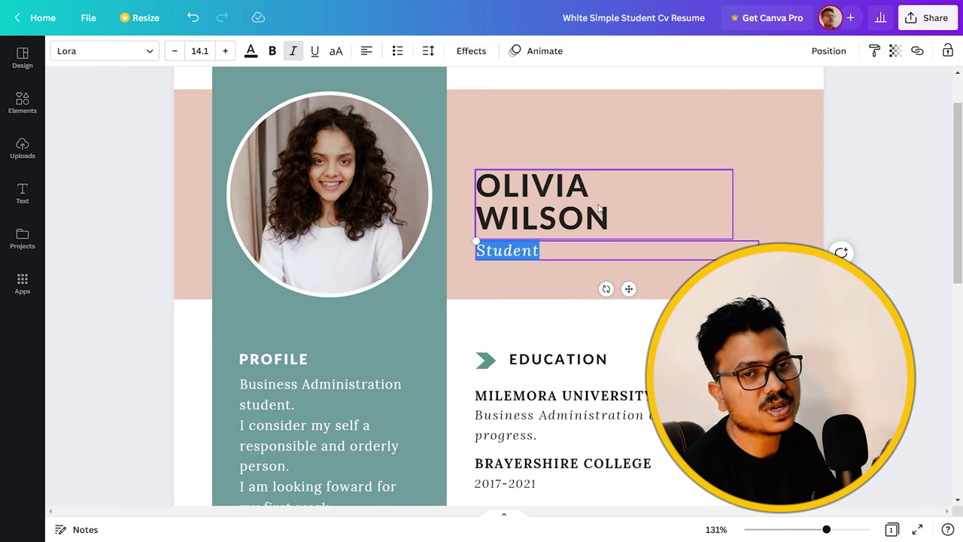
scroll(599, 208, "down", 2)
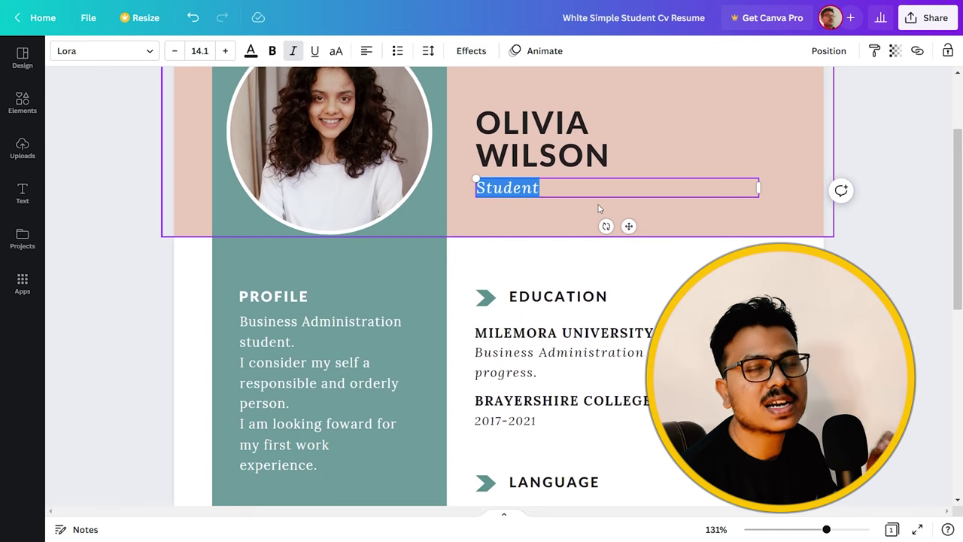
scroll(599, 209, "up", 2)
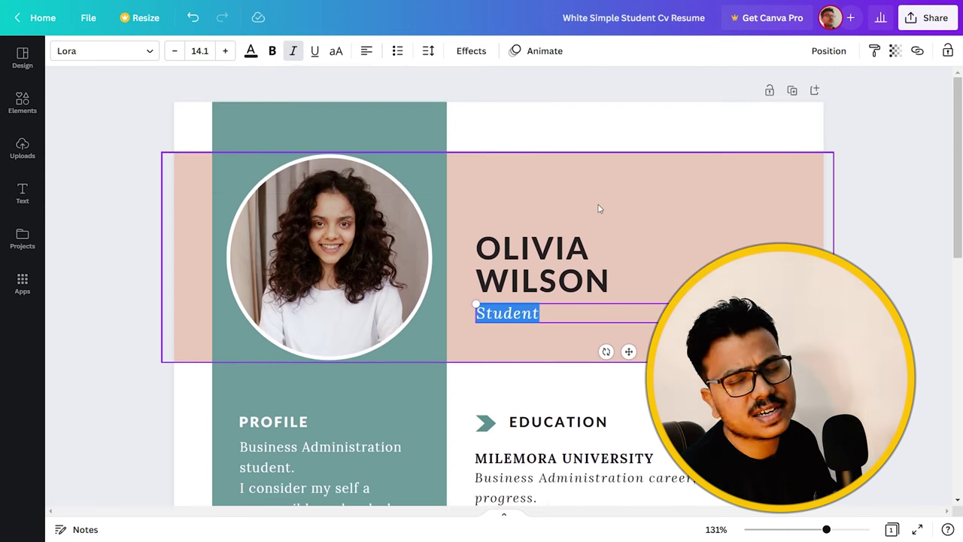
scroll(599, 208, "down", 3)
scroll(645, 285, "down", 3)
scroll(645, 286, "down", 3)
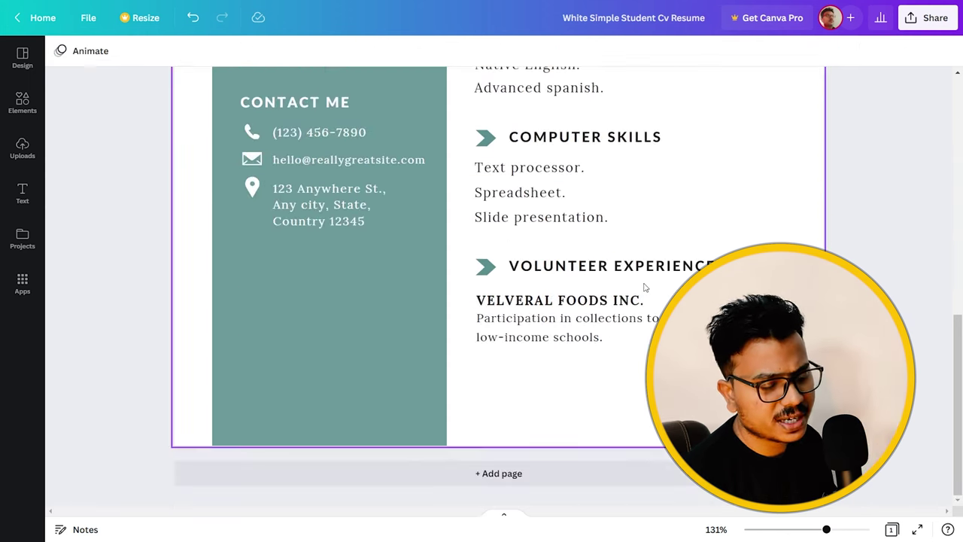
double_click(553, 170)
left_click(677, 220)
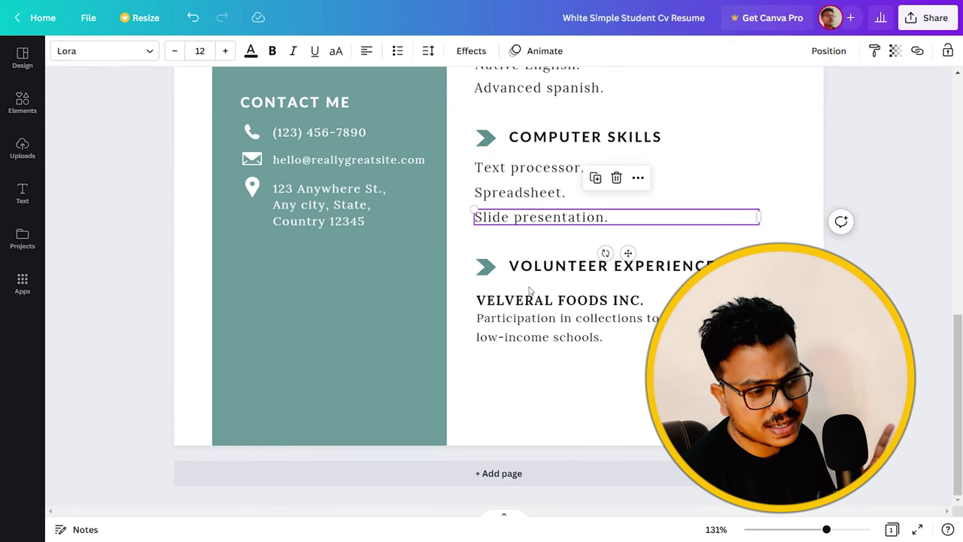
left_click(522, 473)
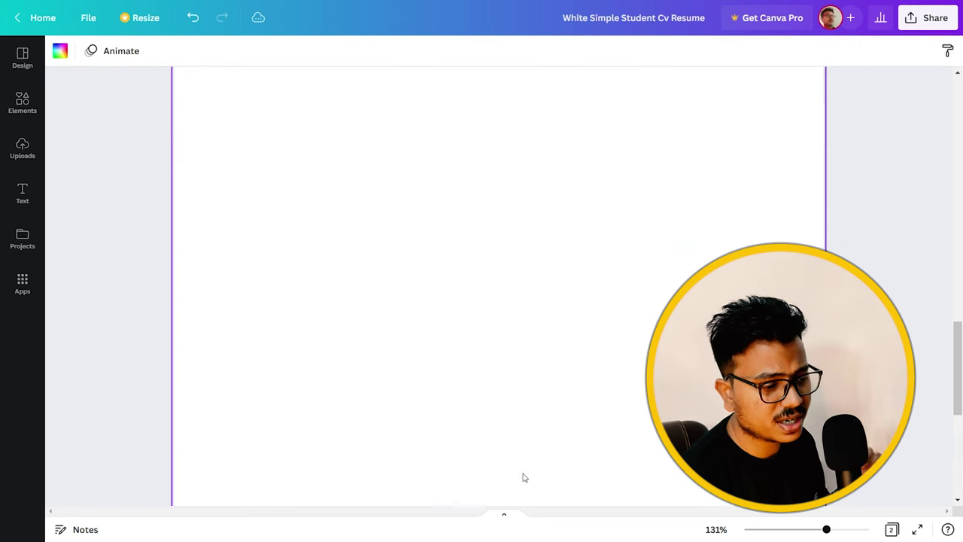
Show the Design panel's A4 resume template suggestions beside the blank second page.
scroll(180, 137, "up", 3)
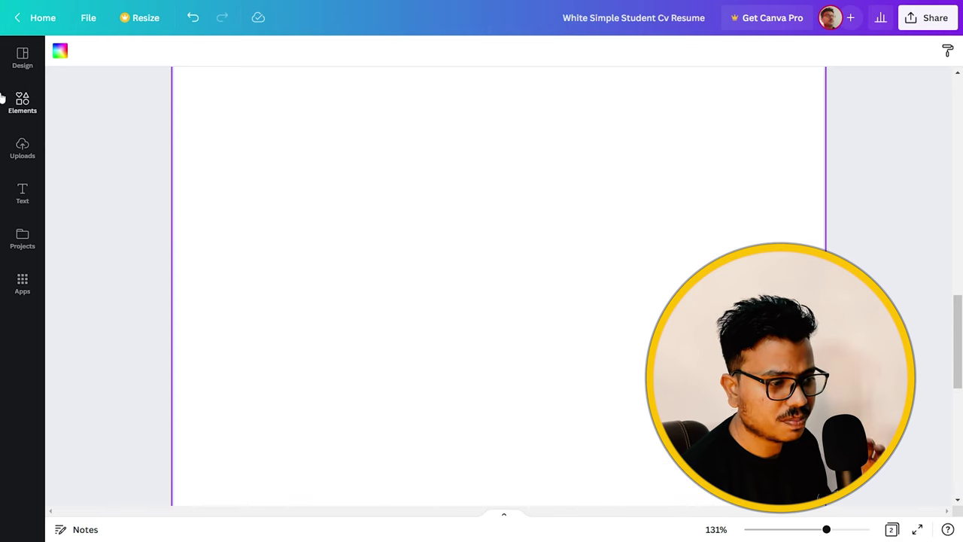
left_click(12, 66)
scroll(180, 231, "down", 3)
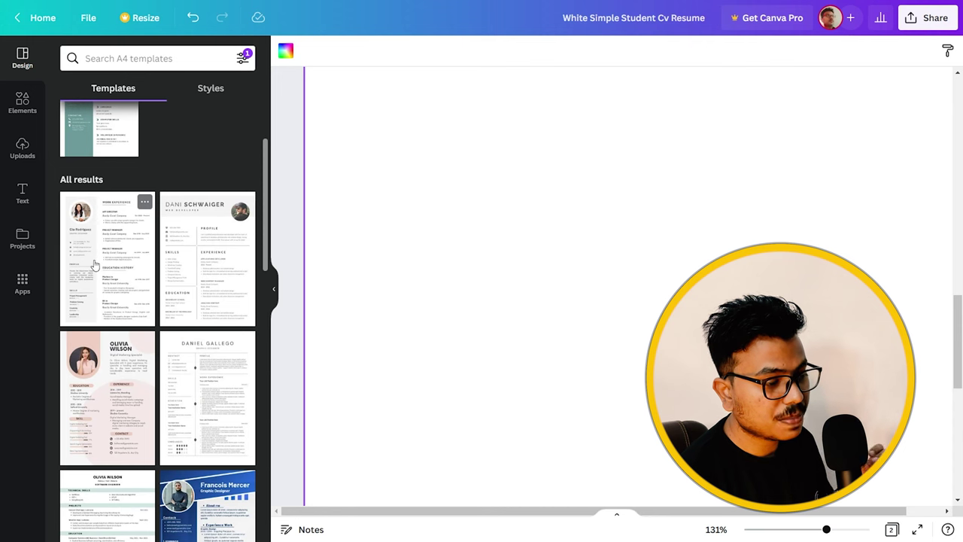
scroll(154, 301, "down", 3)
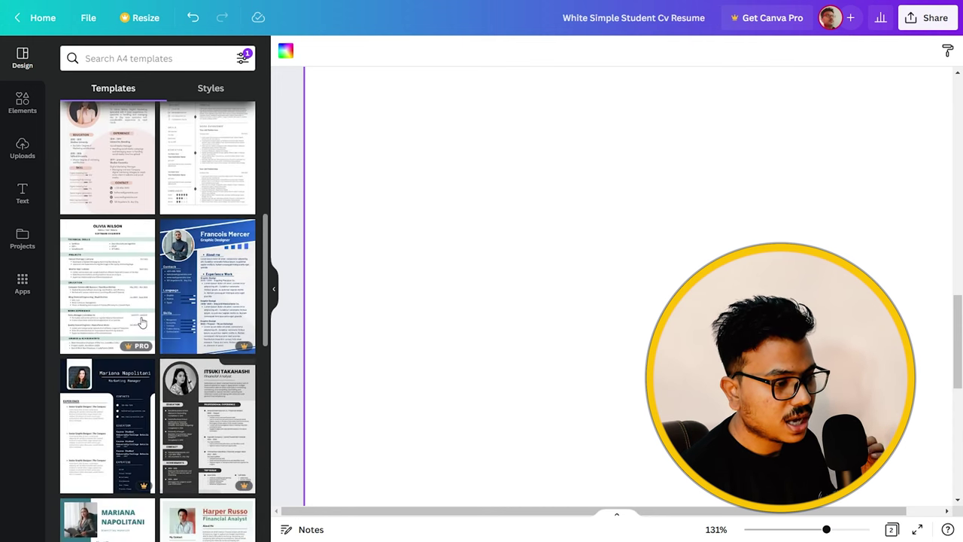
scroll(134, 322, "up", 5)
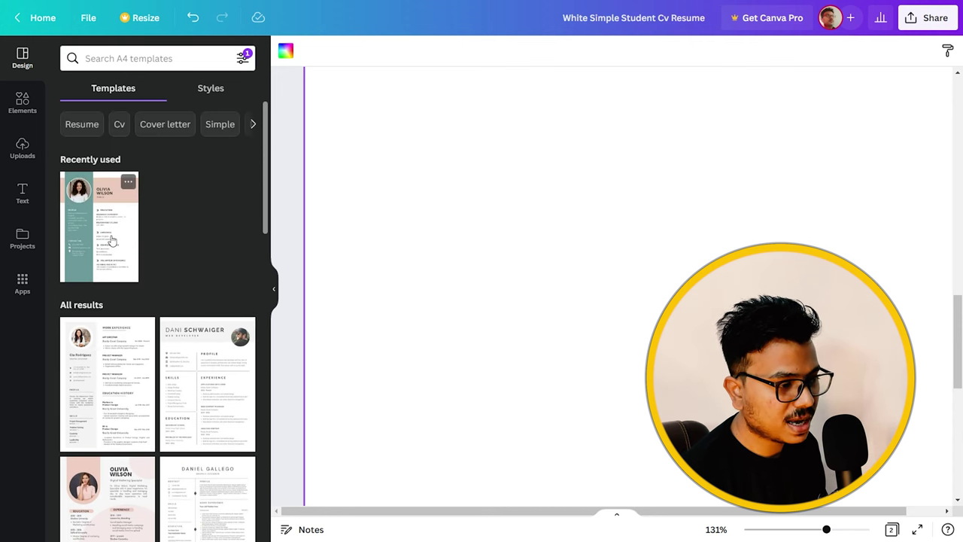
Apply the recently used Olivia Wilson resume template to blank page 2.
left_click(111, 239)
scroll(357, 268, "down", 5)
scroll(361, 272, "down", 2)
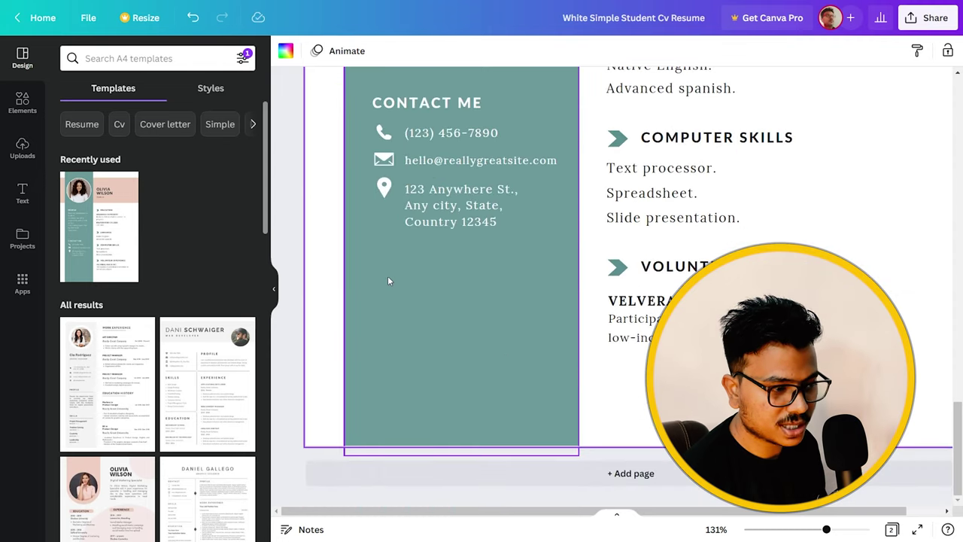
scroll(368, 275, "up", 5)
scroll(427, 280, "down", 7)
scroll(505, 282, "up", 3)
scroll(505, 282, "up", 4)
scroll(505, 283, "down", 5)
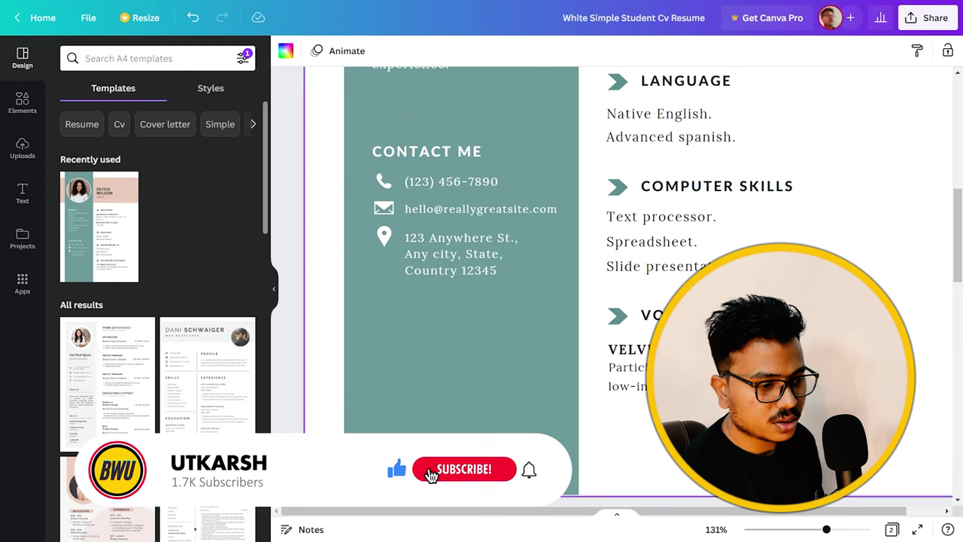
Zoom out to 42% to view both pages and hide the templates panel.
left_click_drag(827, 529, 789, 529)
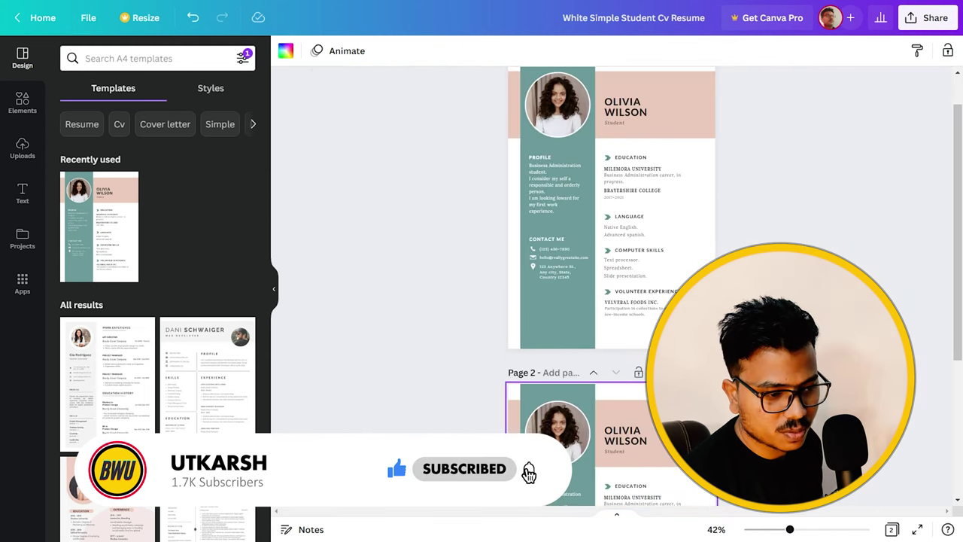
scroll(610, 286, "down", 3)
scroll(609, 286, "up", 2)
scroll(632, 356, "up", 3)
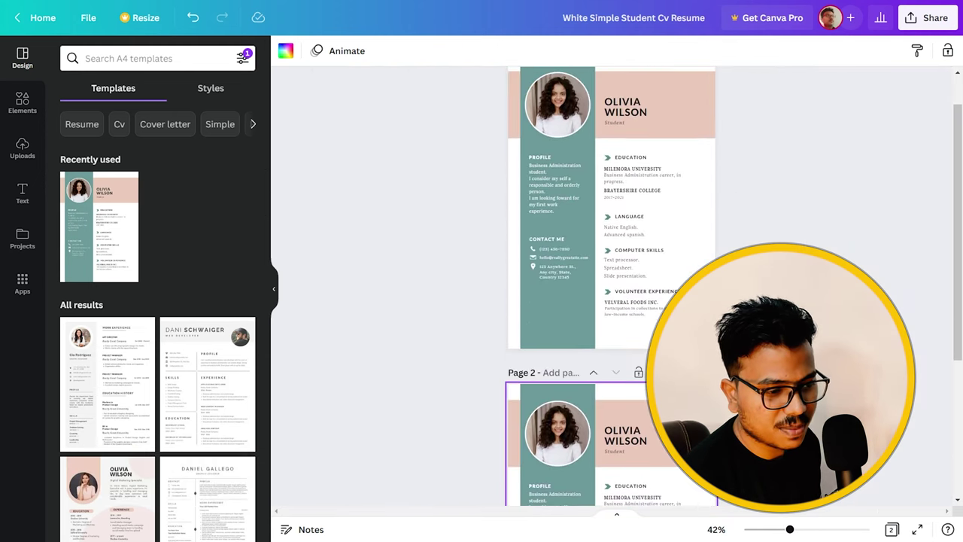
scroll(632, 355, "down", 2)
scroll(610, 286, "up", 3)
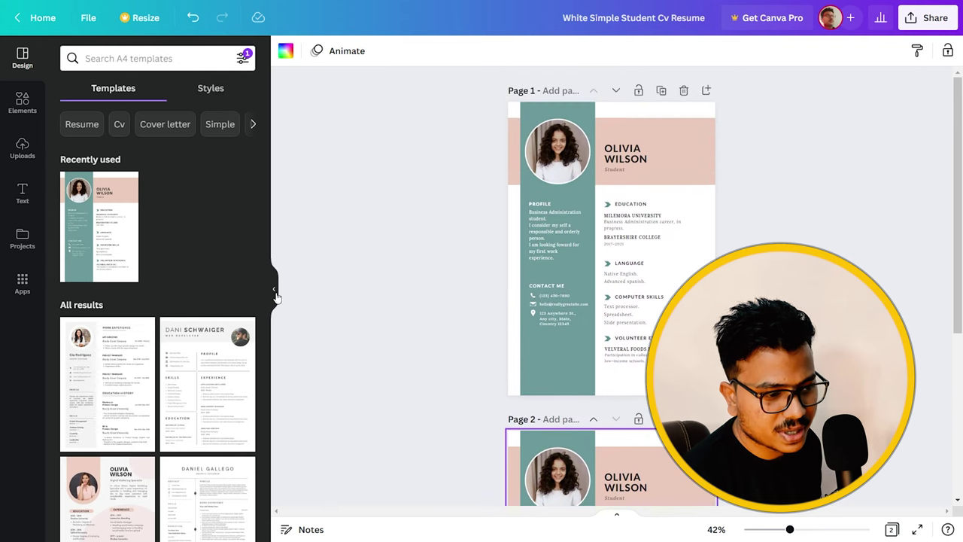
left_click(273, 293)
Zoom in on page 2 to about 97%.
scroll(651, 248, "down", 3)
scroll(652, 247, "up", 3)
scroll(677, 240, "down", 5)
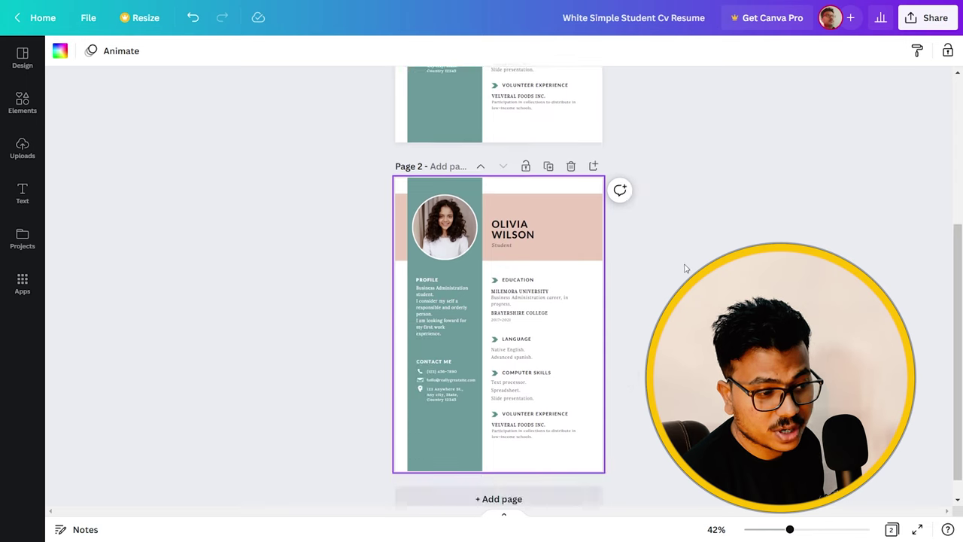
left_click_drag(789, 529, 803, 529)
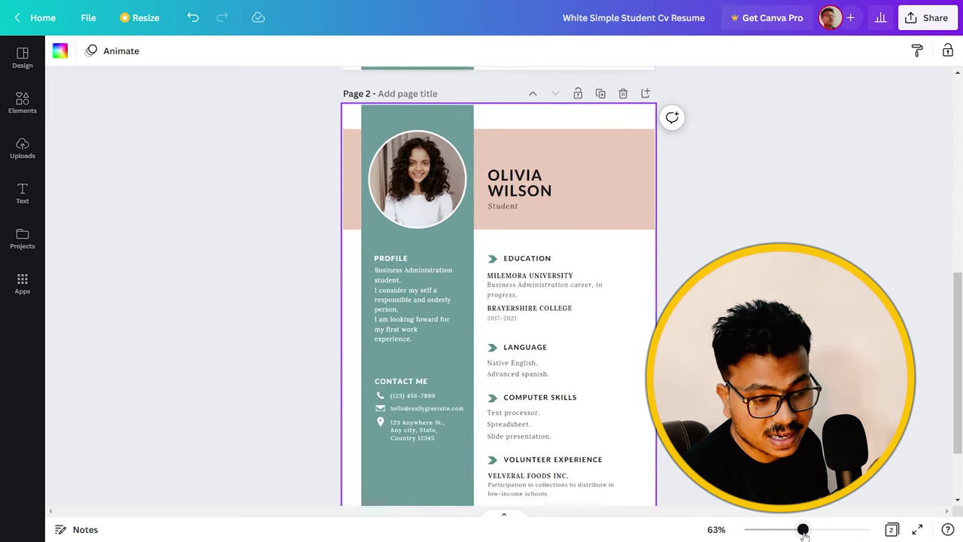
scroll(500, 286, "down", 1)
scroll(499, 286, "up", 1)
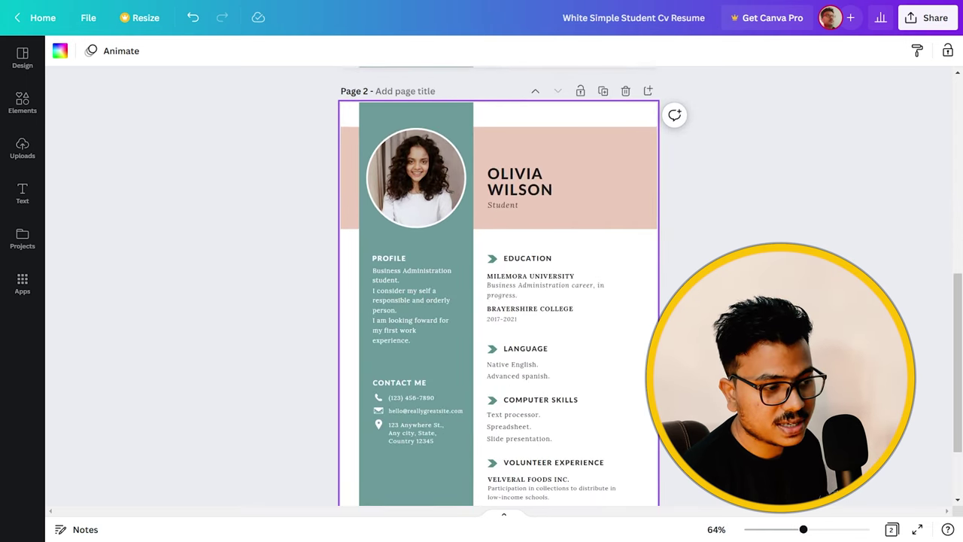
left_click_drag(803, 529, 816, 529)
scroll(503, 262, "up", 2)
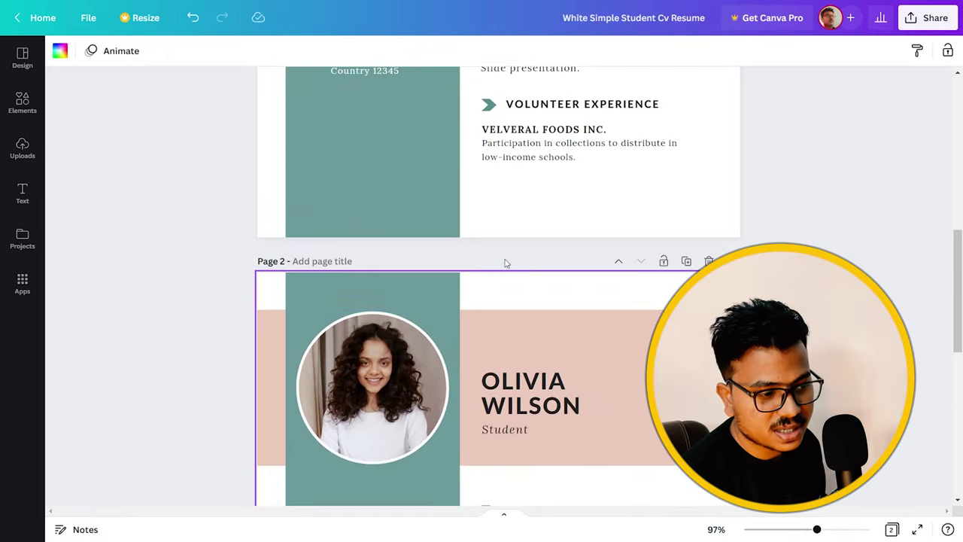
scroll(471, 346, "down", 1)
Delete page 2's photo, its frame, the name, the Student caption and the pink banner.
left_click(404, 293)
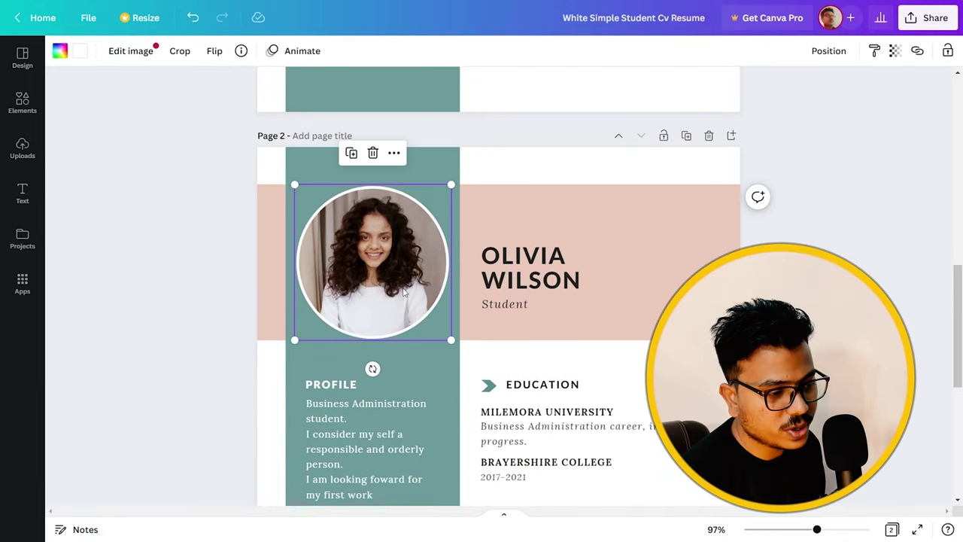
key("Delete")
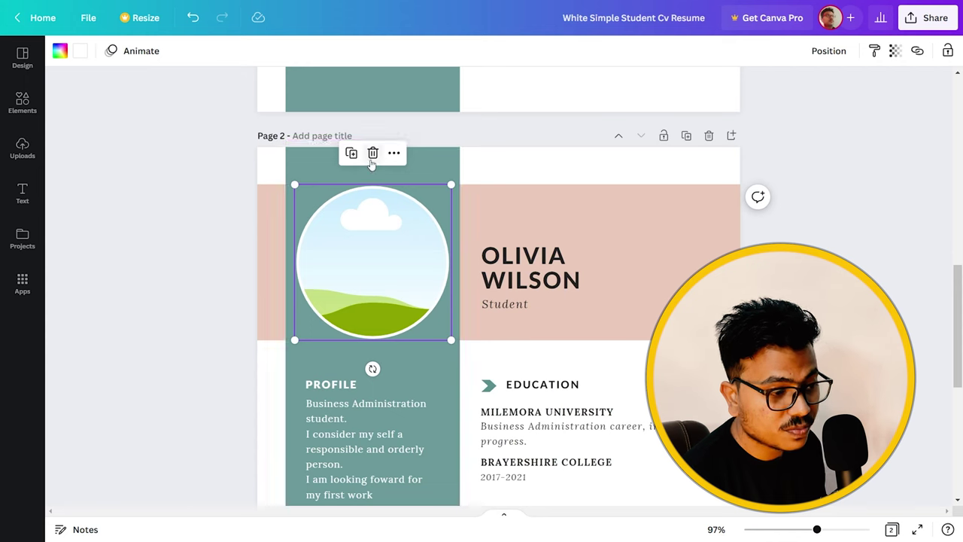
key("Delete")
left_click(553, 281)
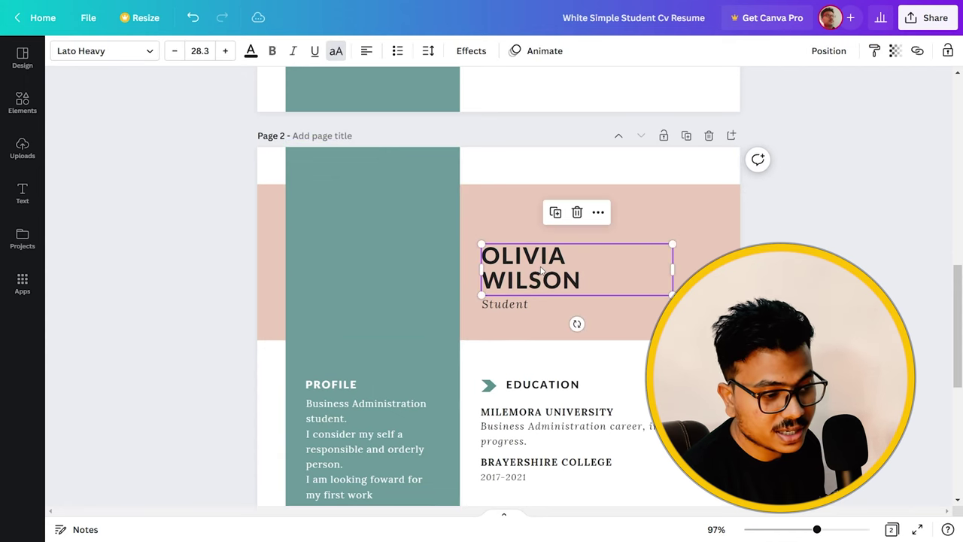
key("Delete")
left_click(519, 305)
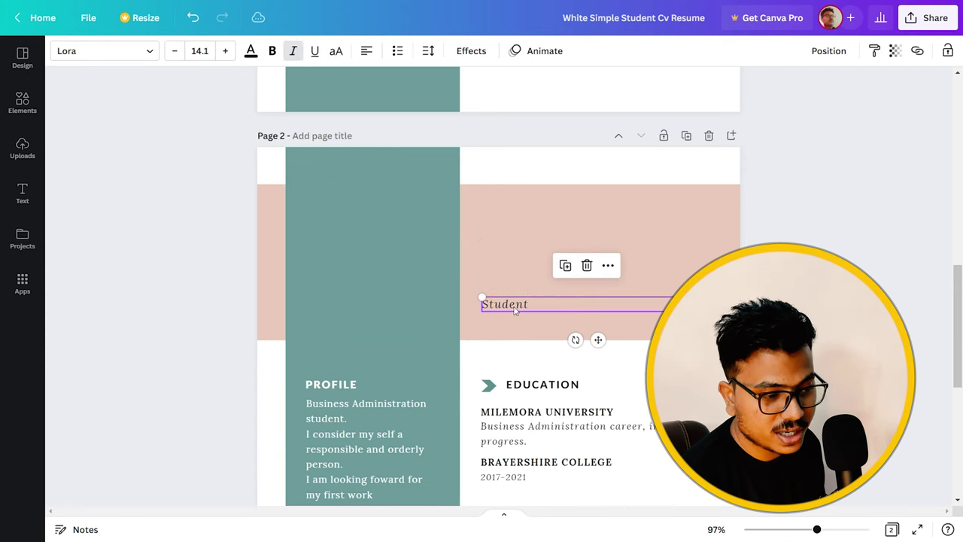
left_click(586, 267)
left_click(578, 244)
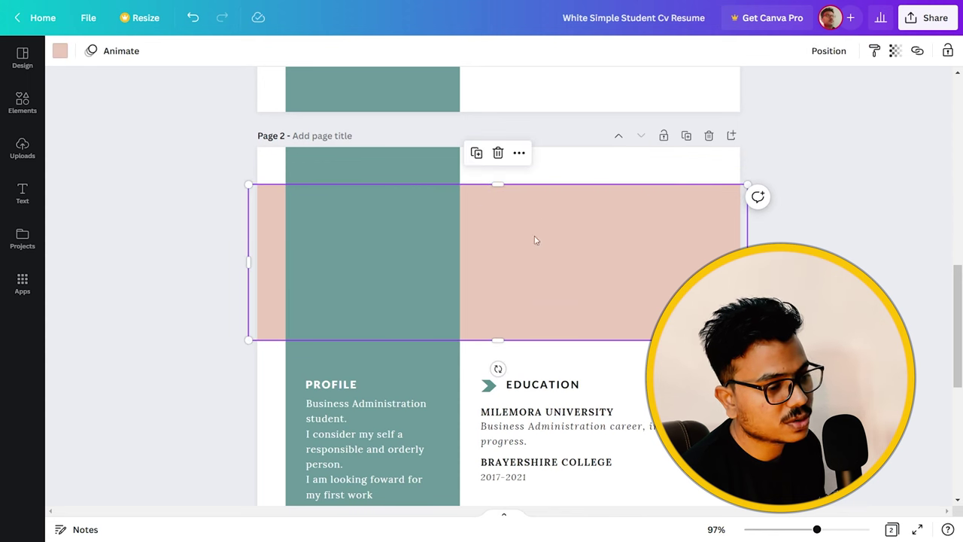
left_click(497, 154)
Drag EDUCATION and MILEMORA UNIVERSITY to the top of page 2, then zoom out.
scroll(703, 251, "down", 5)
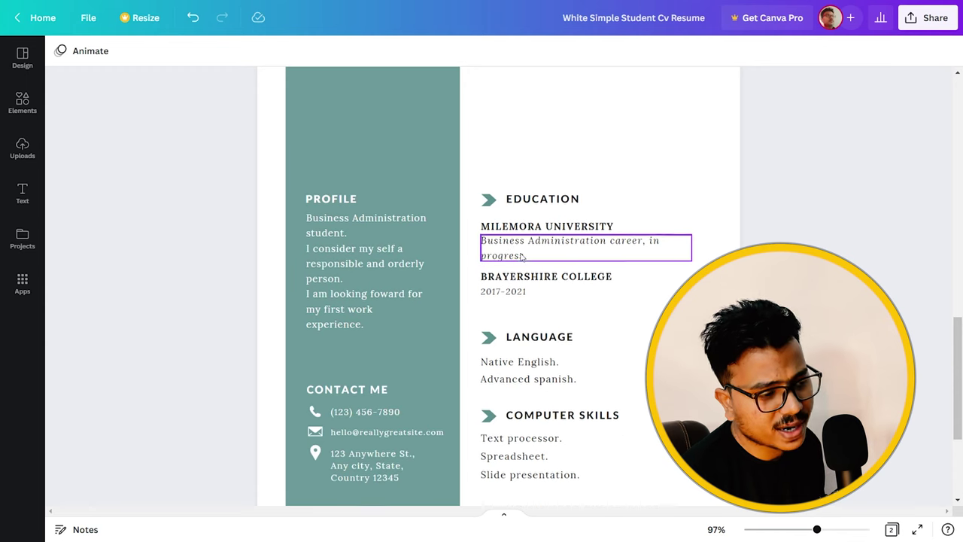
scroll(521, 256, "up", 5)
left_click_drag(525, 365, 513, 162)
left_click_drag(521, 410, 535, 247)
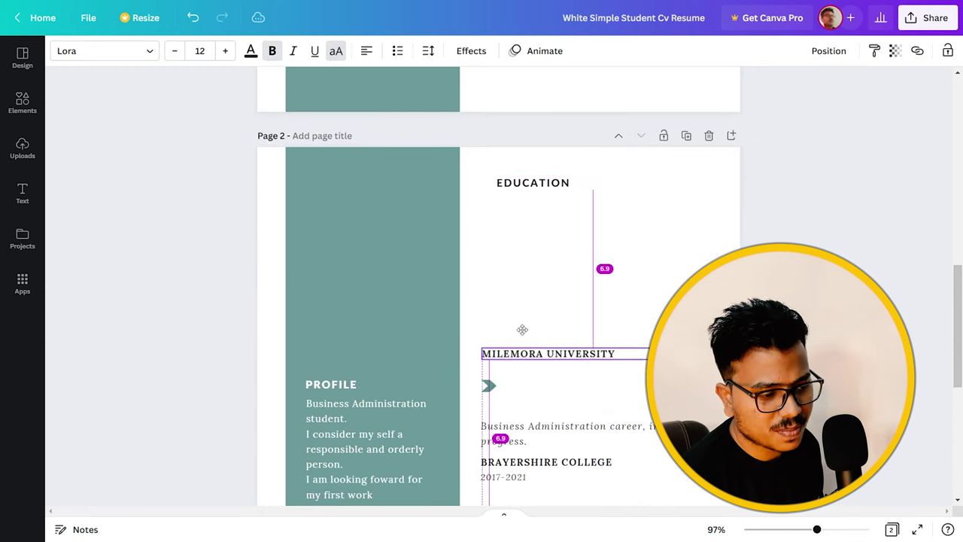
scroll(398, 283, "up", 3)
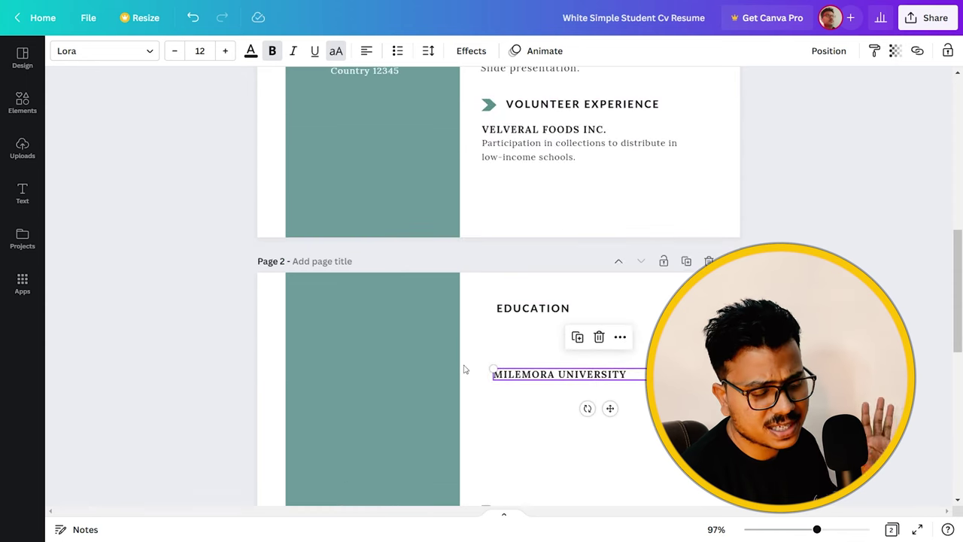
scroll(527, 372, "down", 3)
scroll(576, 379, "down", 3)
left_click_drag(815, 530, 774, 530)
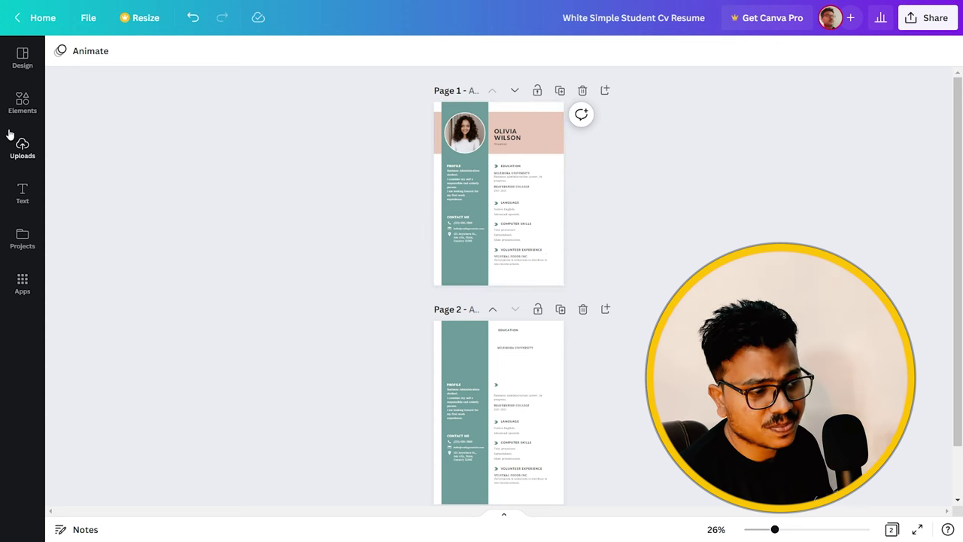
Try the Cia Rodriguez resume template on page 1 and zoom in.
left_click(18, 71)
scroll(73, 220, "down", 2)
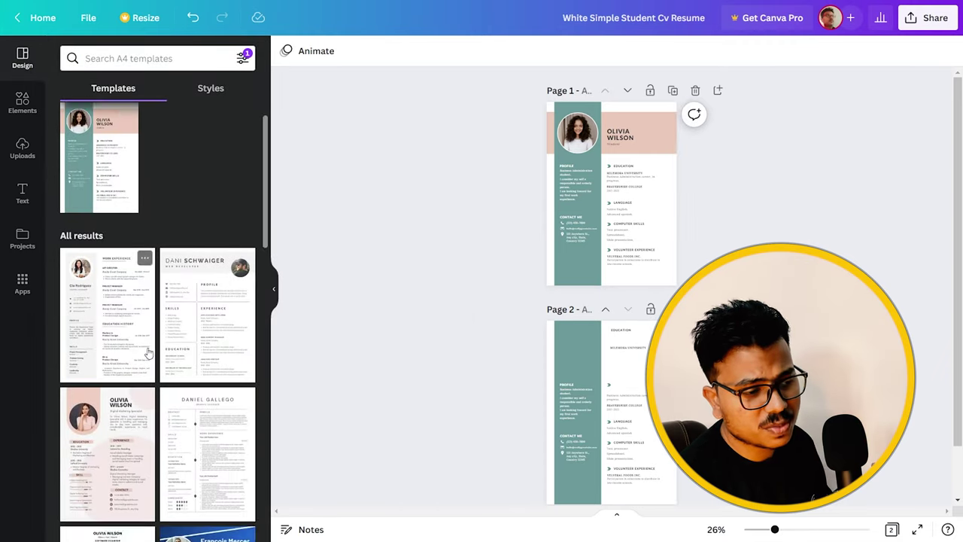
scroll(90, 226, "down", 5)
scroll(97, 222, "up", 4)
left_click(105, 219)
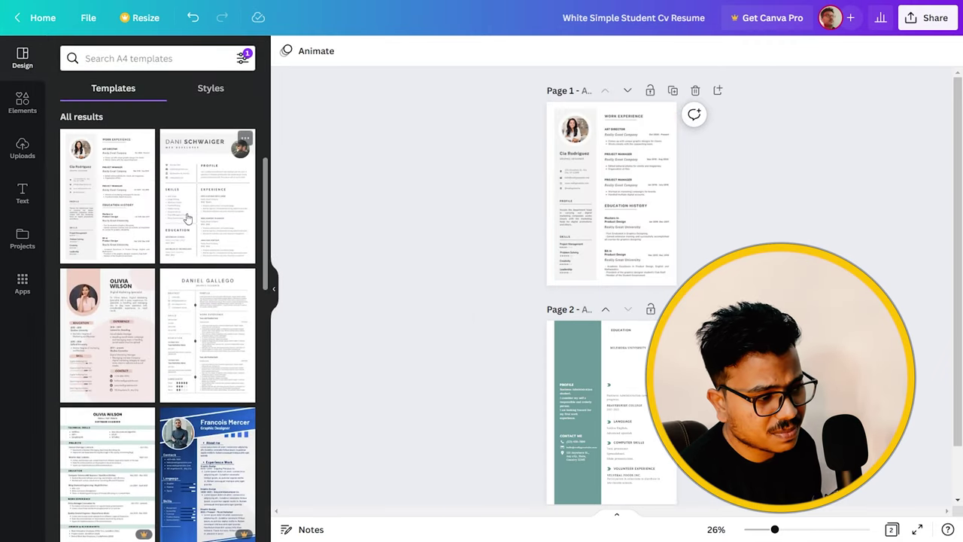
left_click_drag(775, 529, 809, 530)
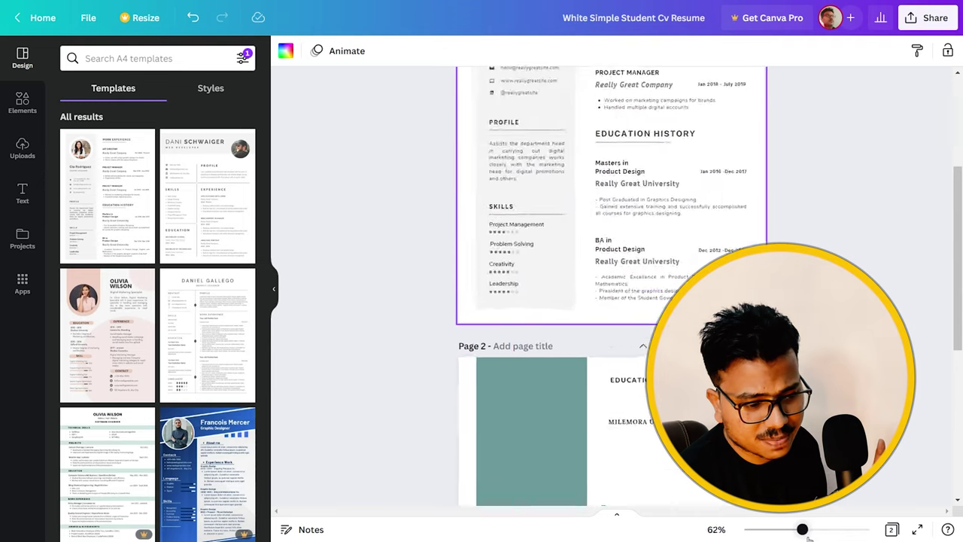
Try Dani Schwaiger, then apply the Daniel Gallego minimalist resume page to page 1.
scroll(286, 311, "up", 3)
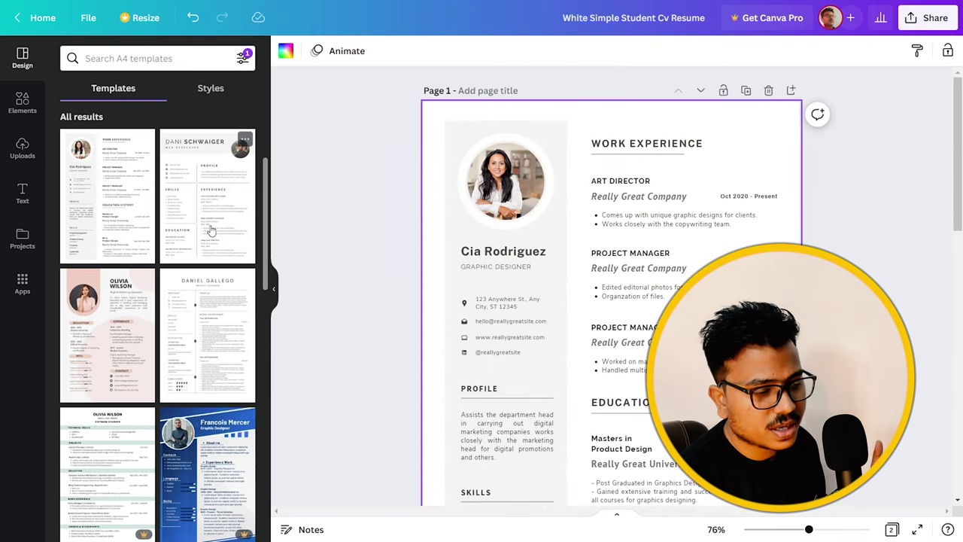
left_click(211, 230)
left_click(203, 324)
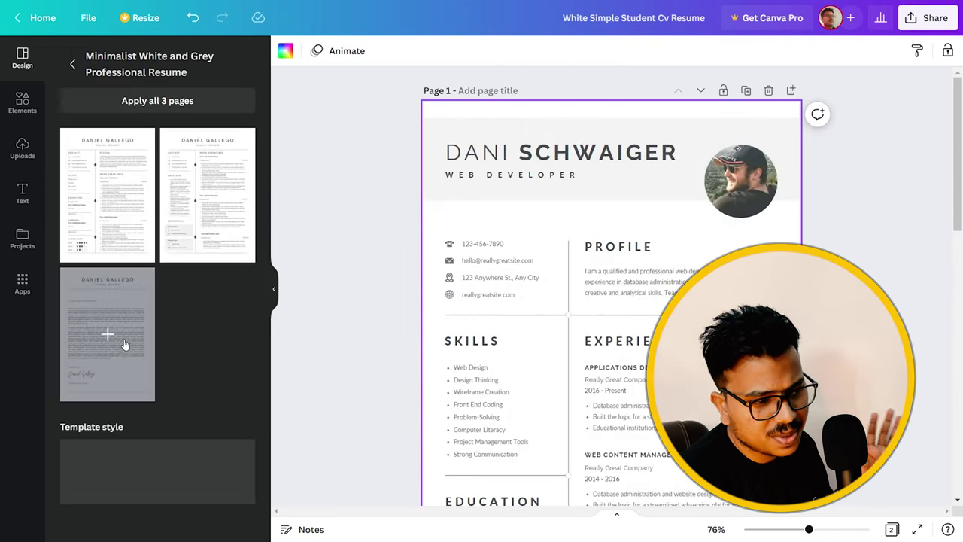
left_click(113, 203)
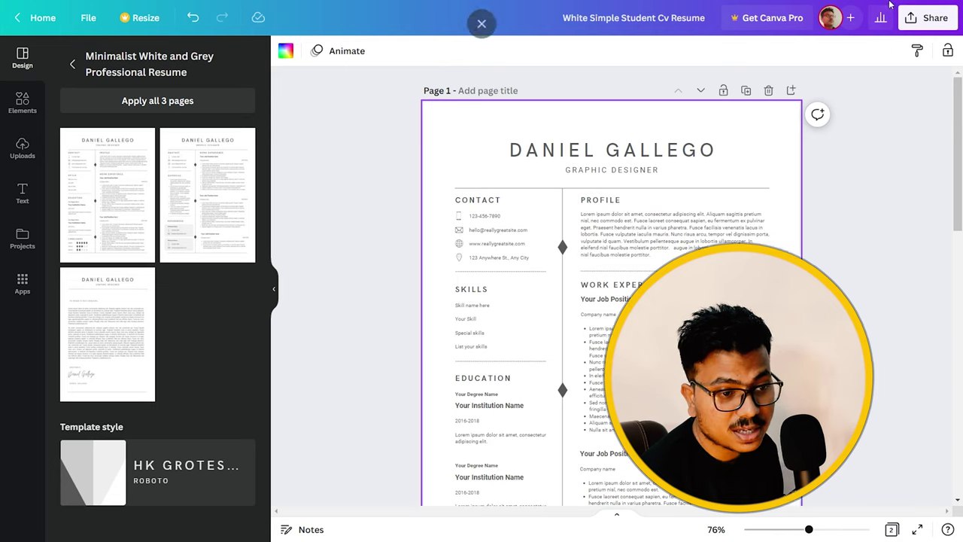
left_click(910, 18)
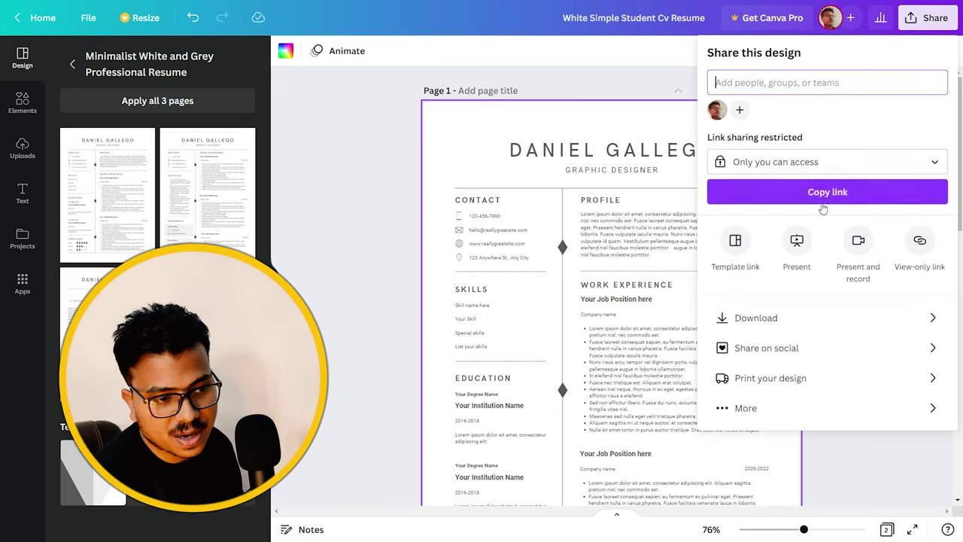
Download both resume pages with file type PDF Print.
left_click(801, 317)
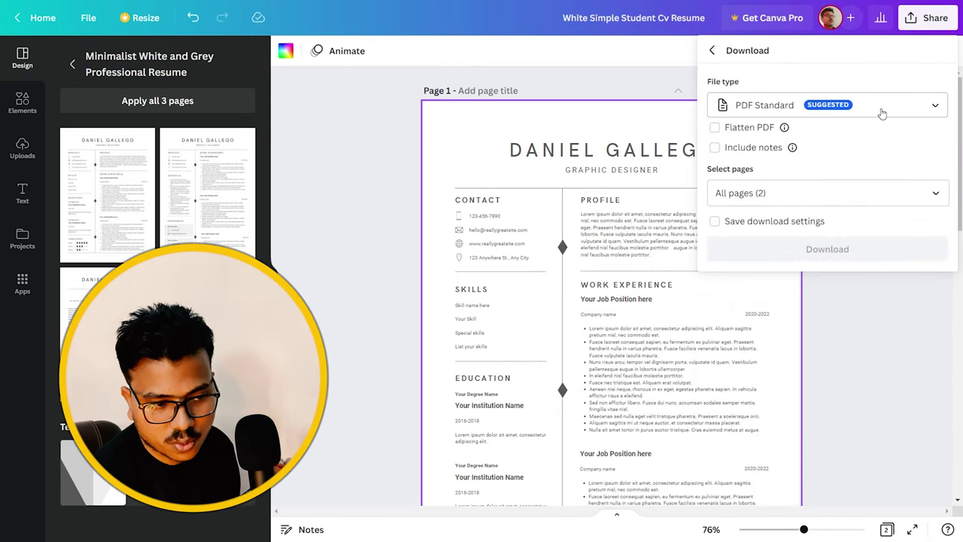
left_click(883, 111)
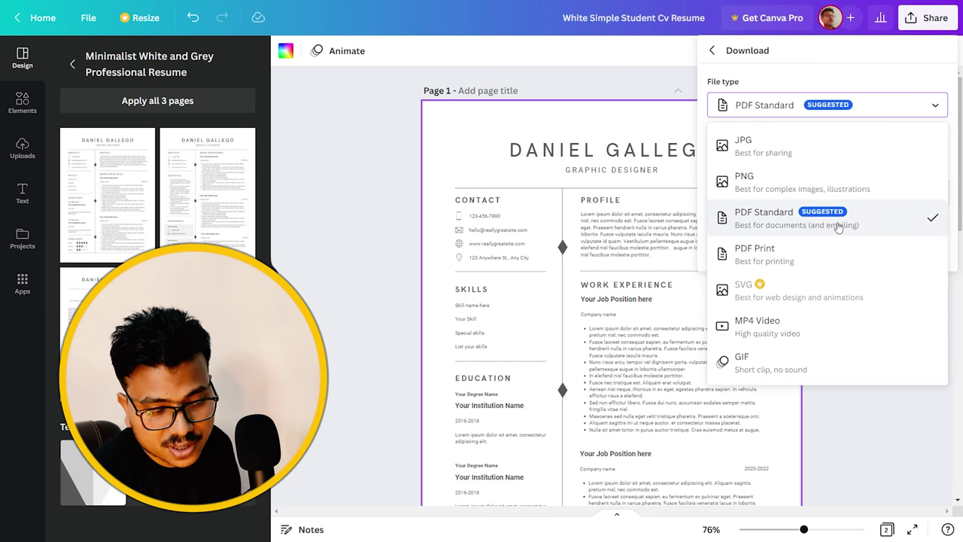
left_click(794, 260)
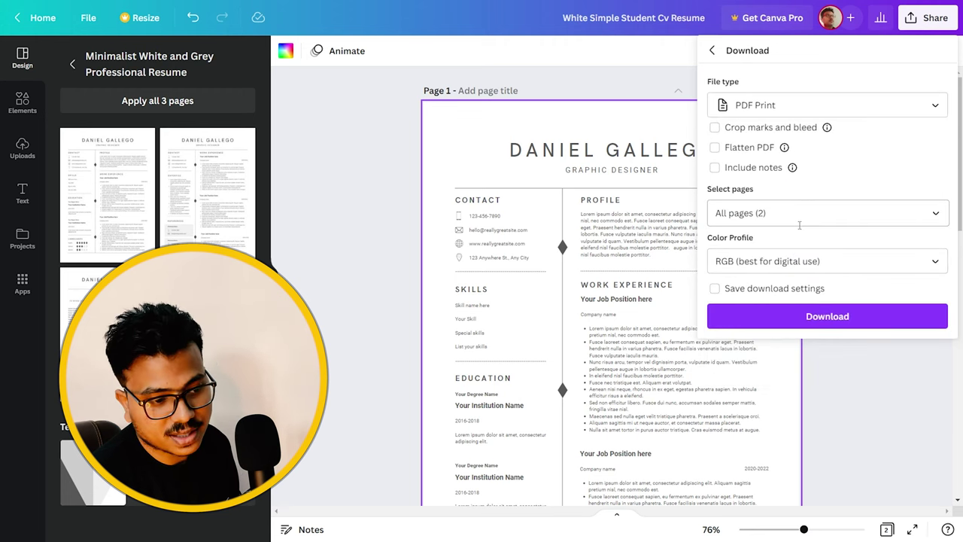
left_click(820, 317)
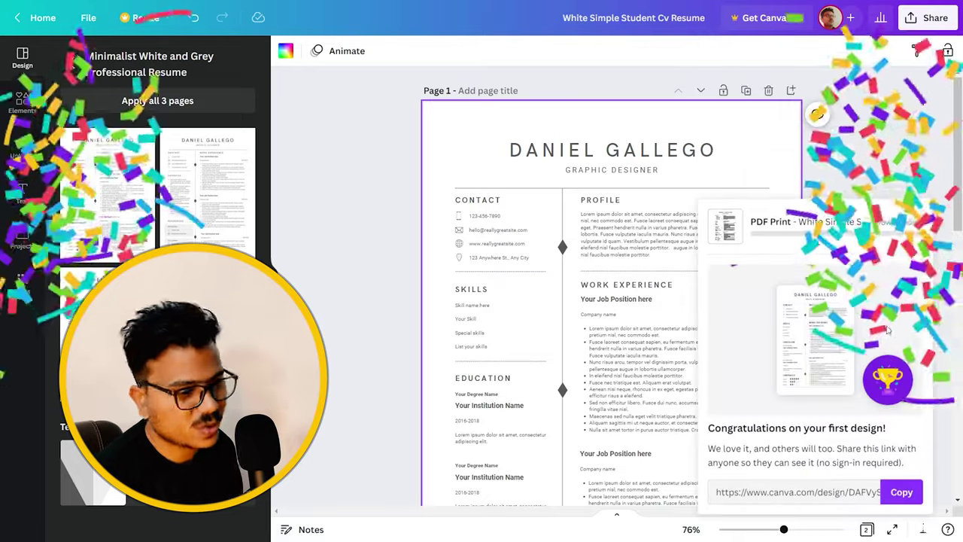